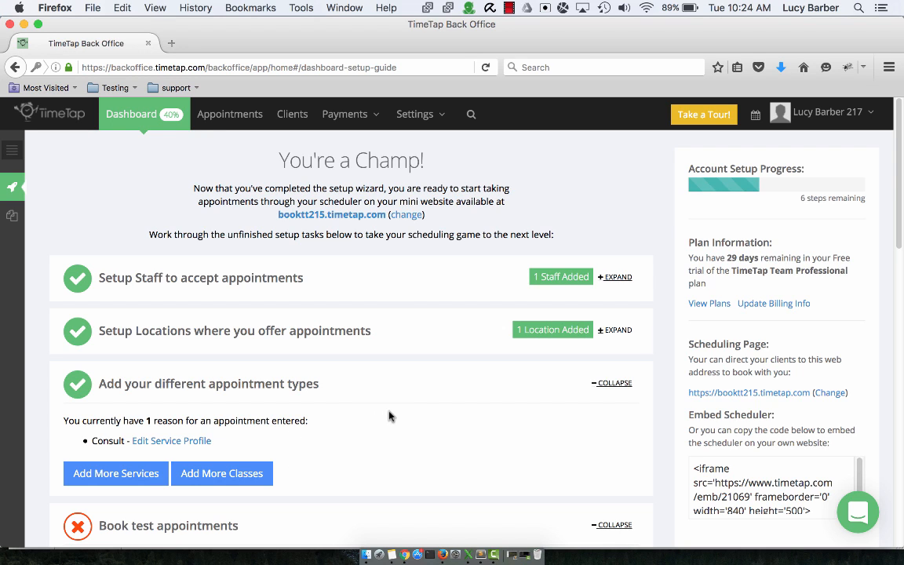
# - Open the Services & Classes settings and look over the active services and classes list
pyautogui.click(416, 114)
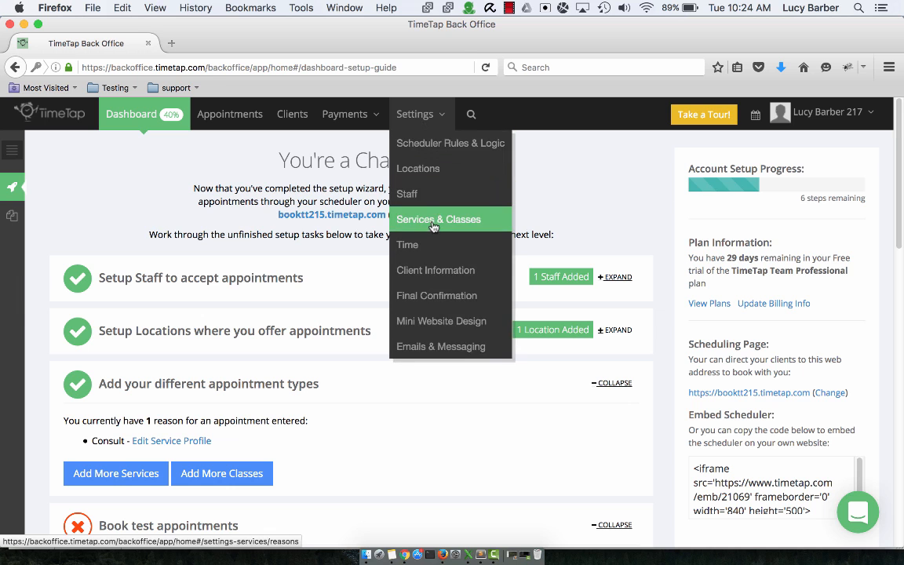
pyautogui.click(434, 227)
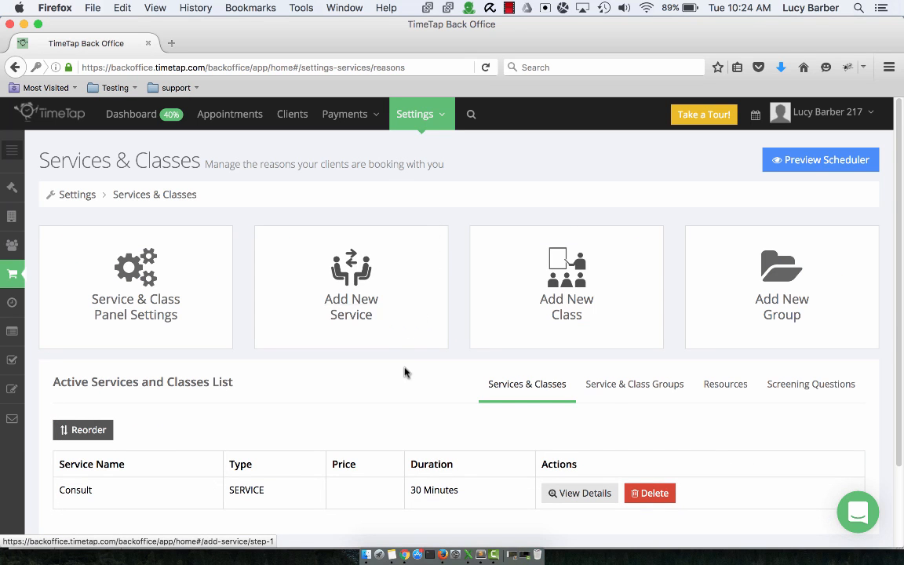
pyautogui.scroll(-2, 354, 440)
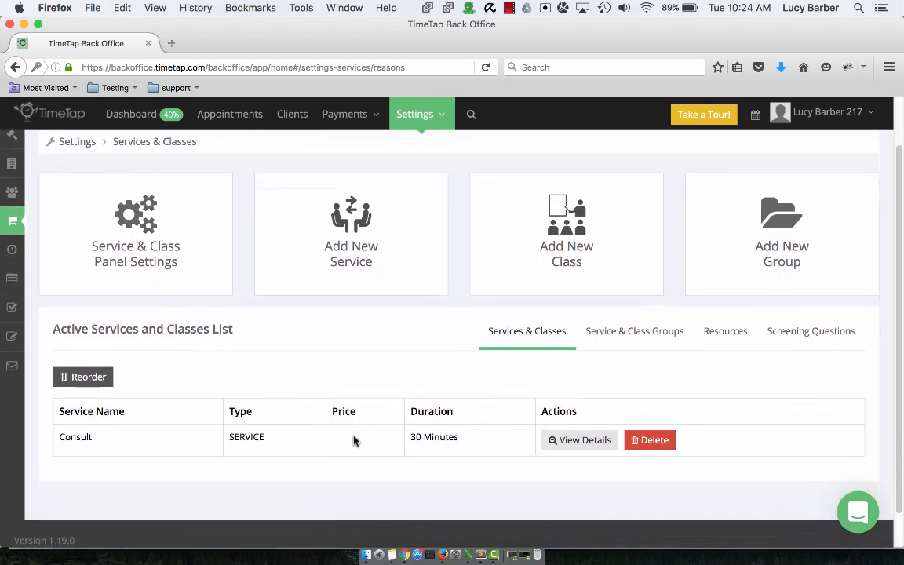
pyautogui.scroll(2, 353, 440)
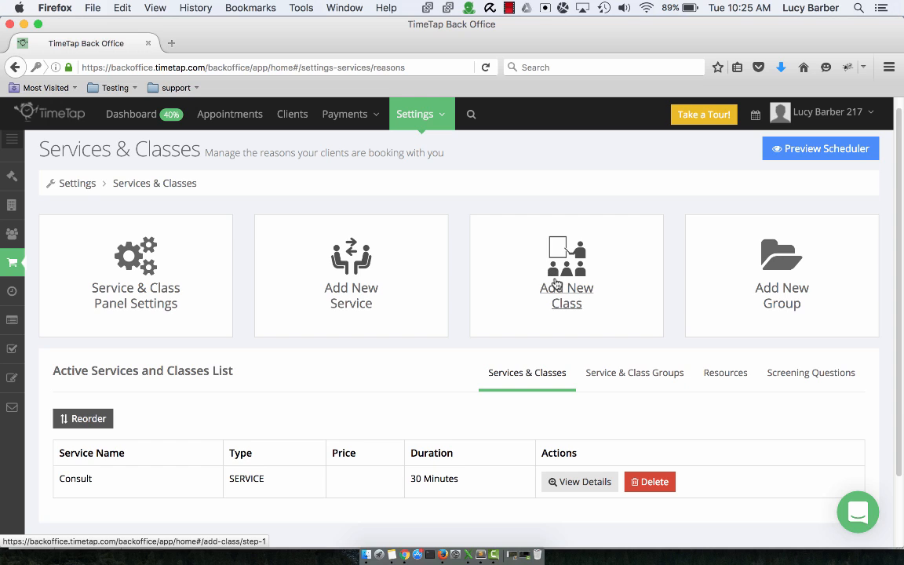
# - Start a new class named Seminar with a session duration of 1 hour and continue to its details
pyautogui.click(558, 287)
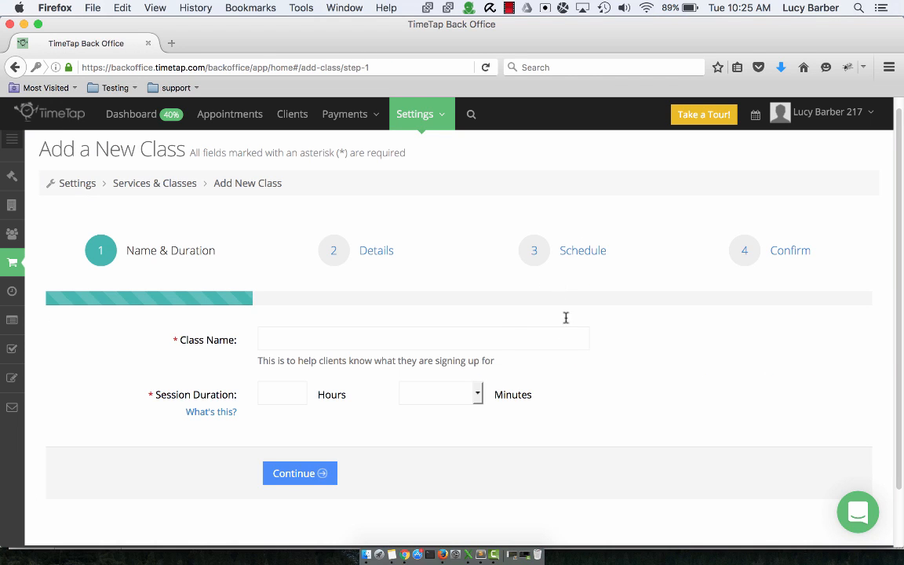
pyautogui.write('Seminar')
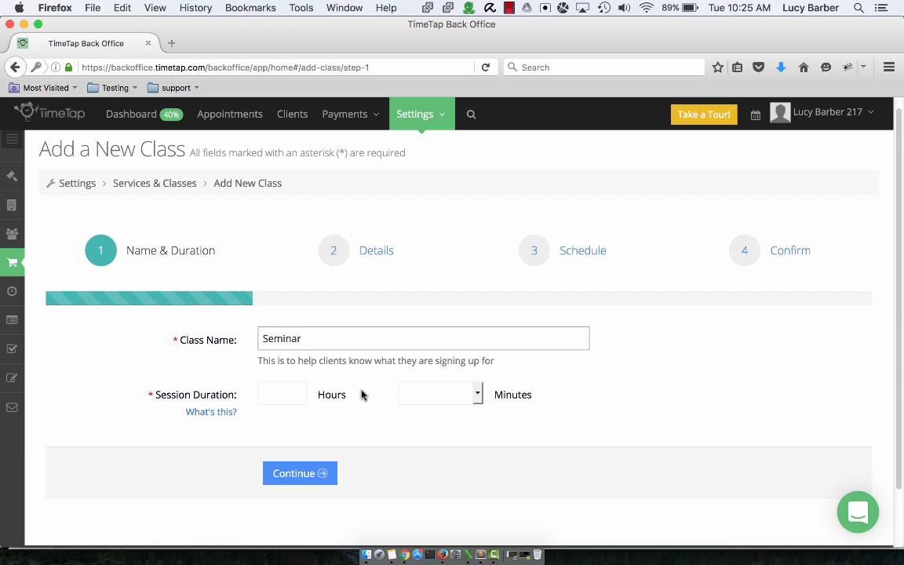
pyautogui.click(271, 394)
pyautogui.write('1')
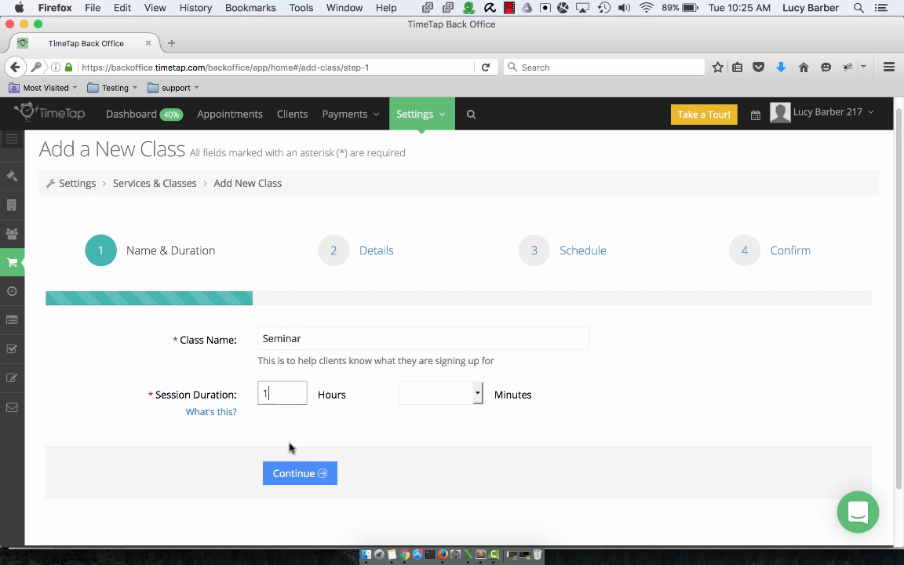
pyautogui.click(303, 476)
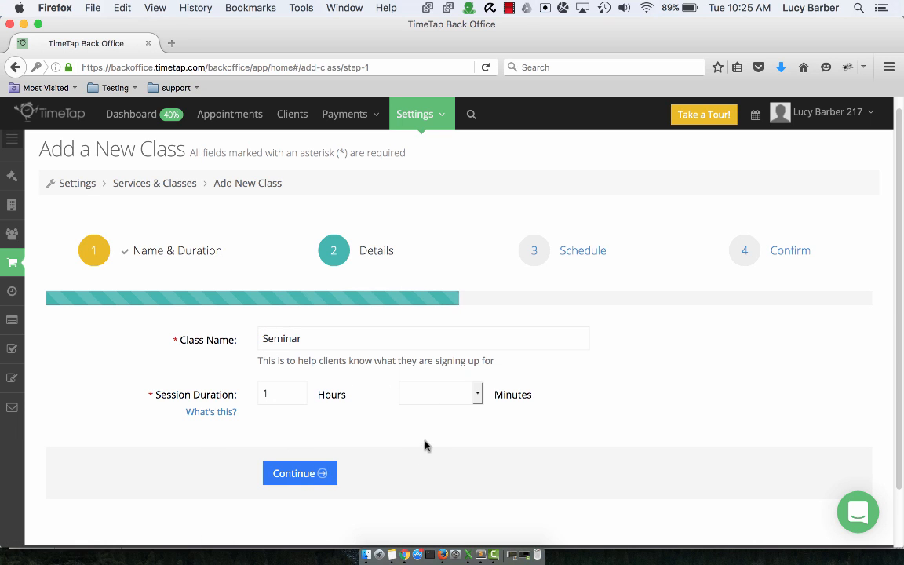
# - Leave the class description and price per session blank and continue to the schedule
pyautogui.click(407, 367)
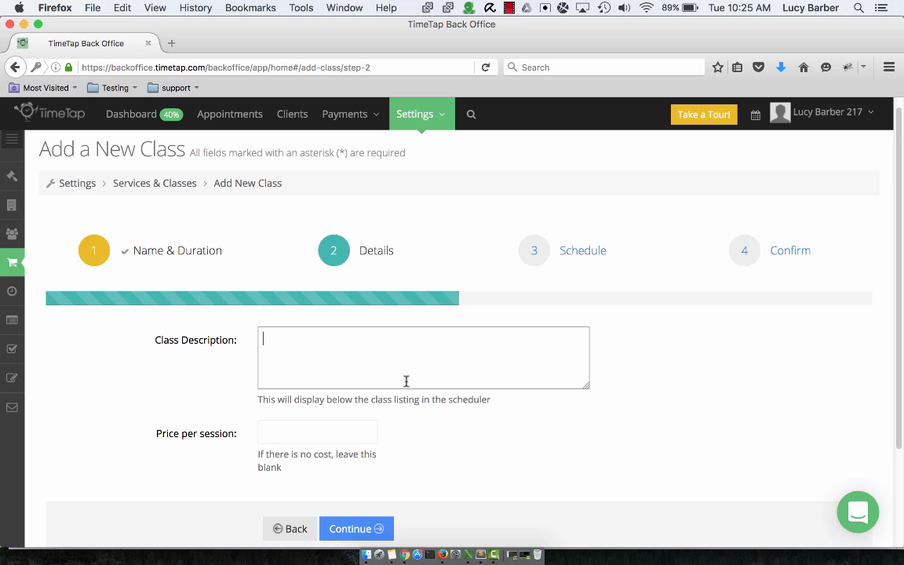
pyautogui.click(359, 431)
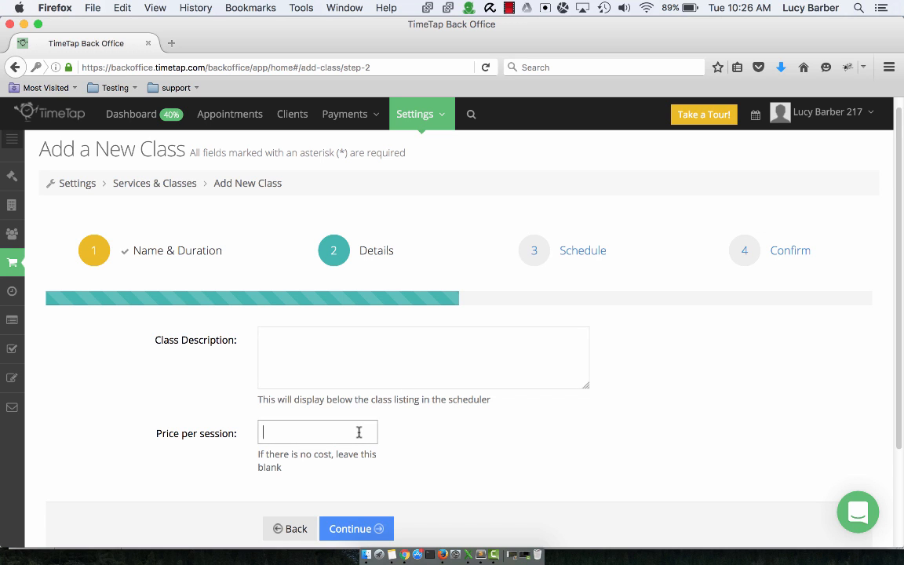
pyautogui.click(370, 531)
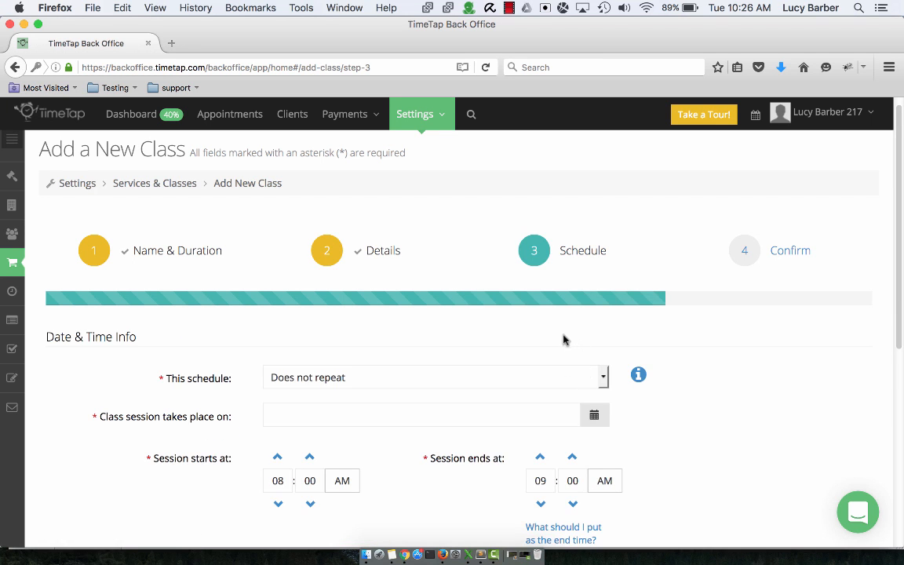
# - Schedule the class as a non-repeating session on 9/14/16 starting at 12:00 PM
pyautogui.scroll(-1, 563, 339)
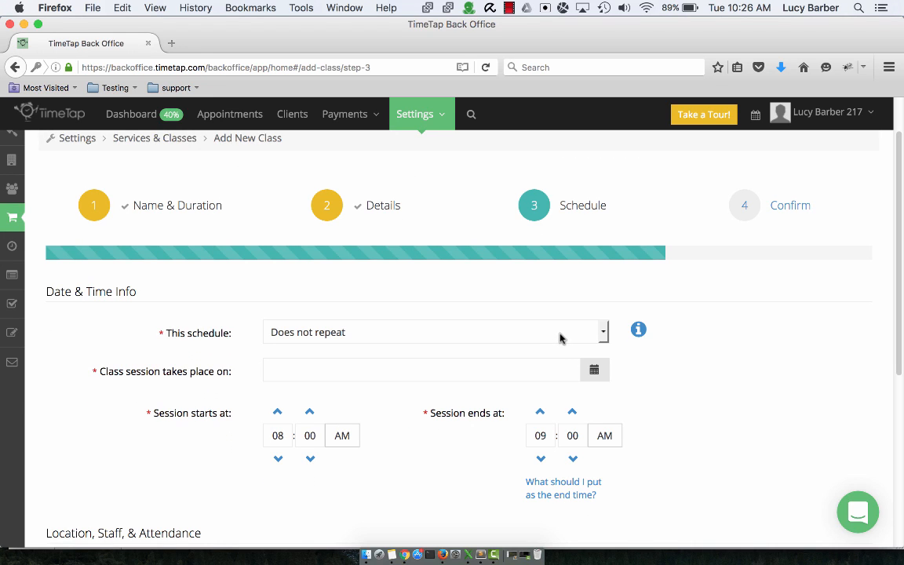
pyautogui.click(562, 338)
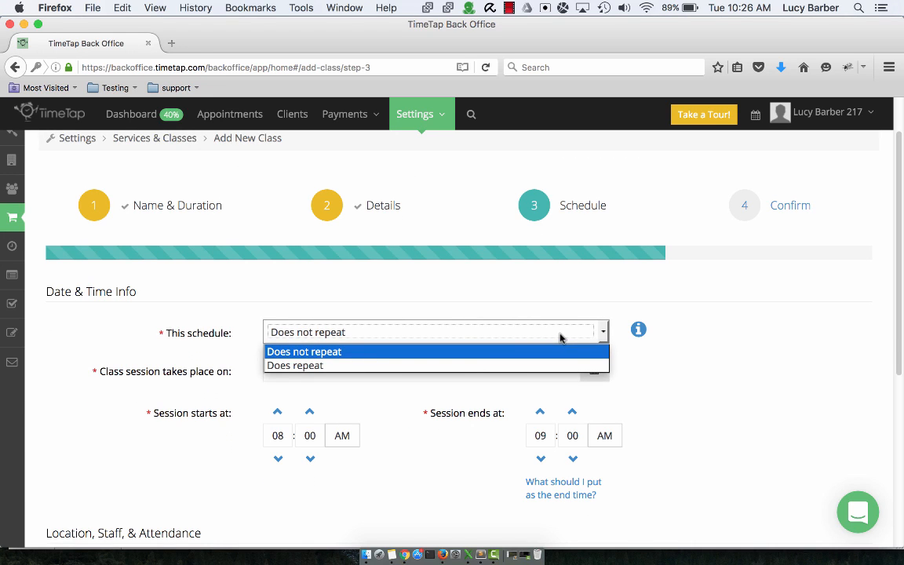
pyautogui.click(562, 311)
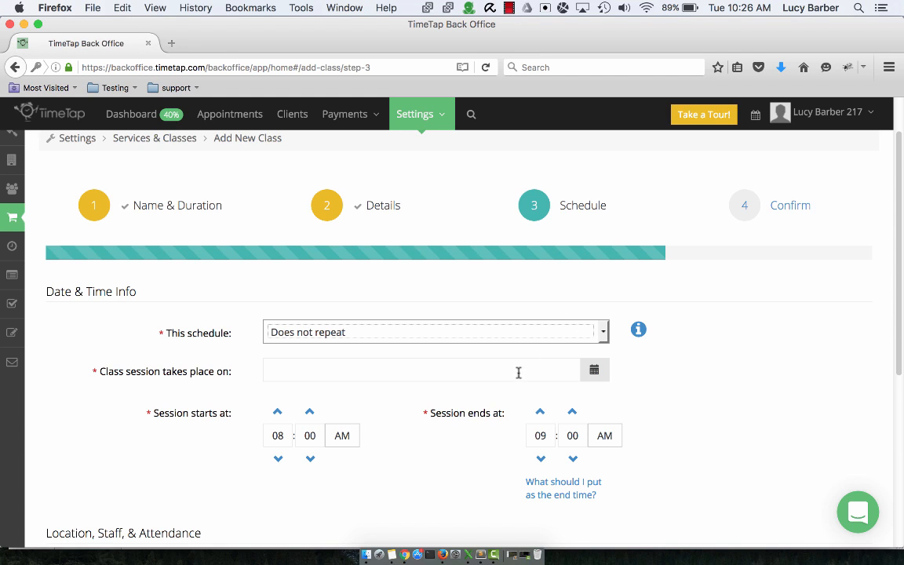
pyautogui.click(463, 371)
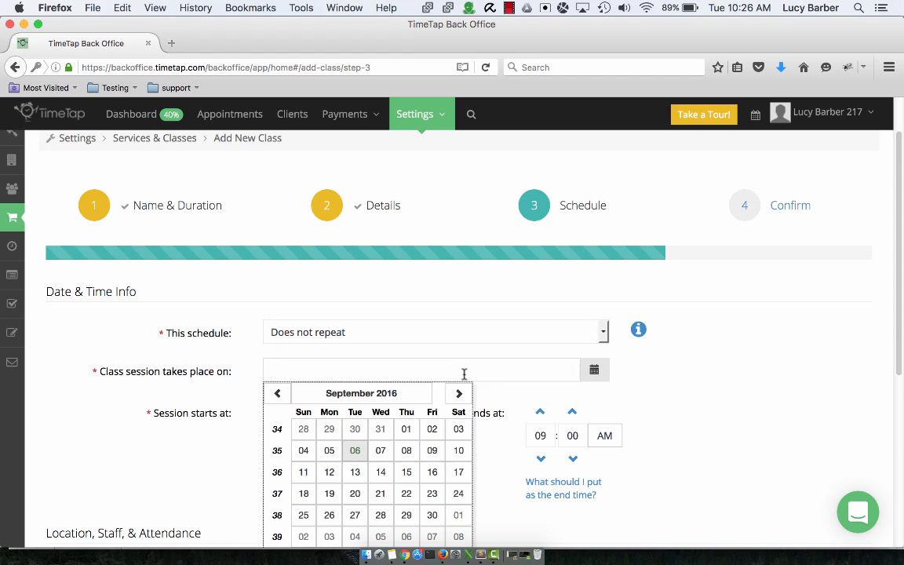
pyautogui.click(380, 473)
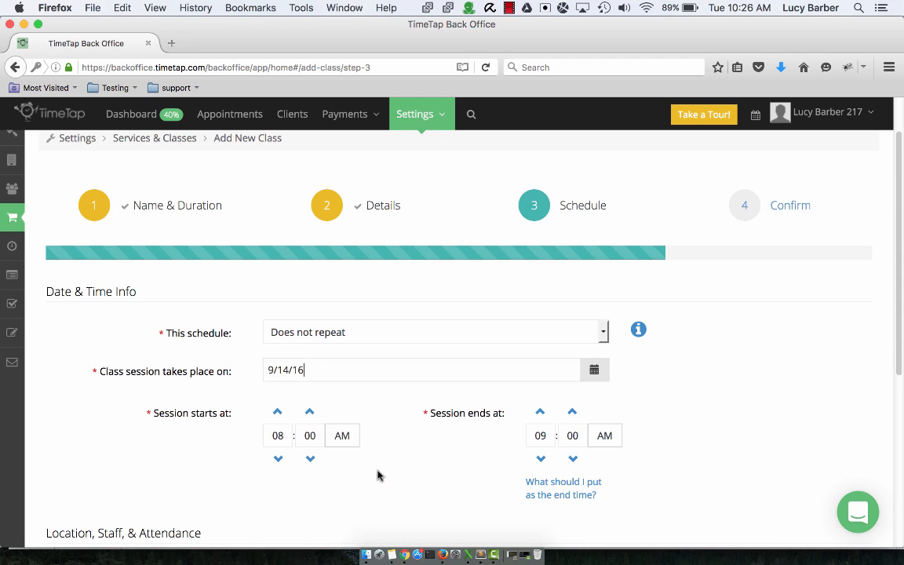
pyautogui.click(277, 411)
pyautogui.click(278, 411)
pyautogui.click(277, 411)
pyautogui.click(277, 411)
# - Set the maximum capacity per session to 25 and continue to the class confirmation
pyautogui.scroll(-5, 507, 434)
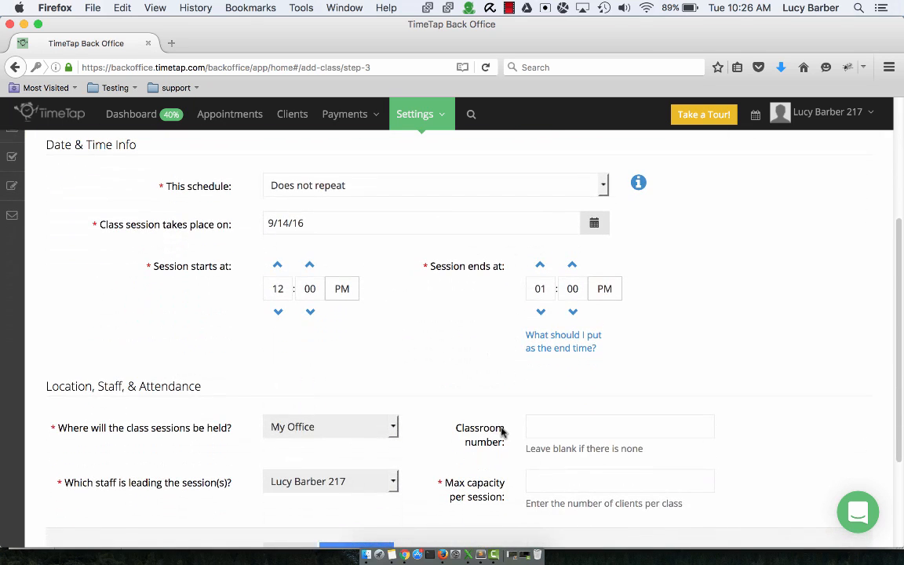
pyautogui.click(586, 482)
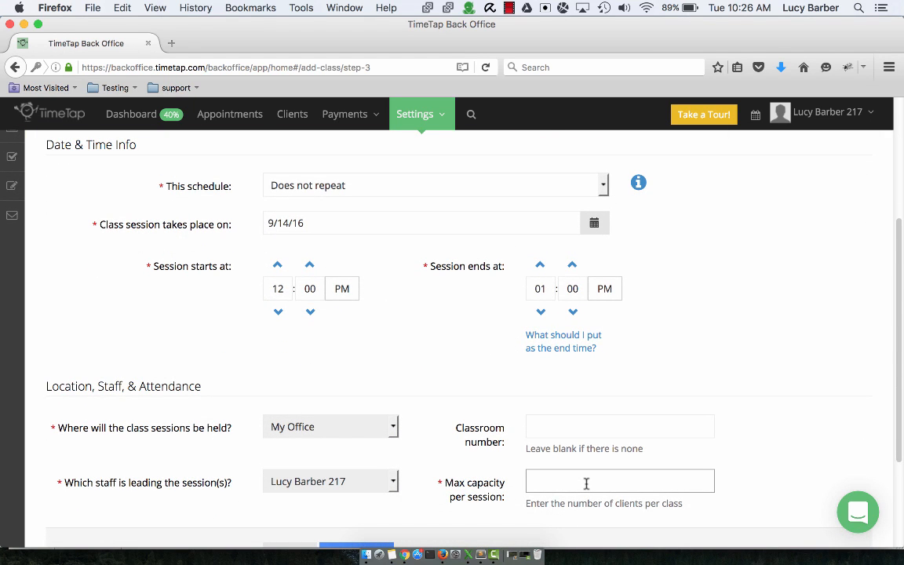
pyautogui.write('25')
pyautogui.scroll(-2, 519, 479)
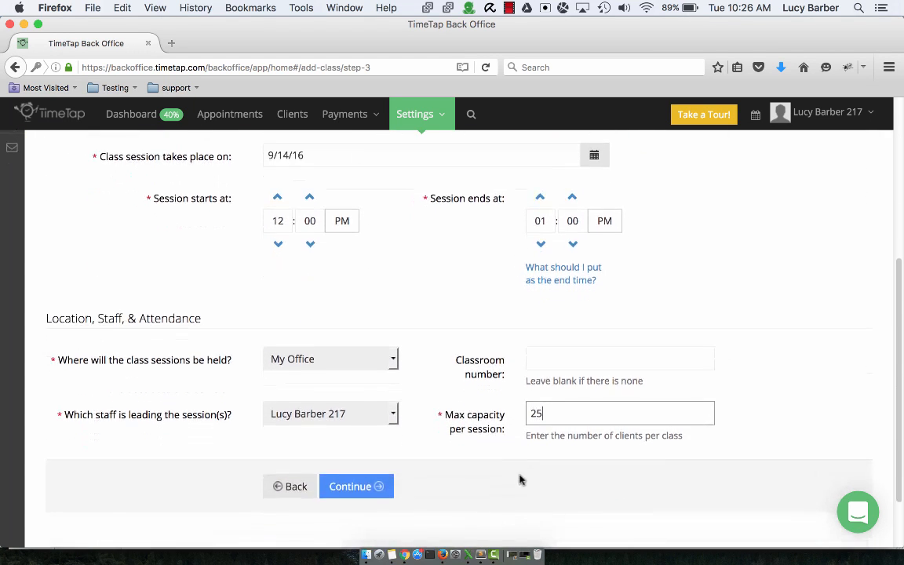
pyautogui.click(373, 487)
# - Review the new class's name, schedule, location and enrollment details and submit the class
pyautogui.scroll(-3, 376, 481)
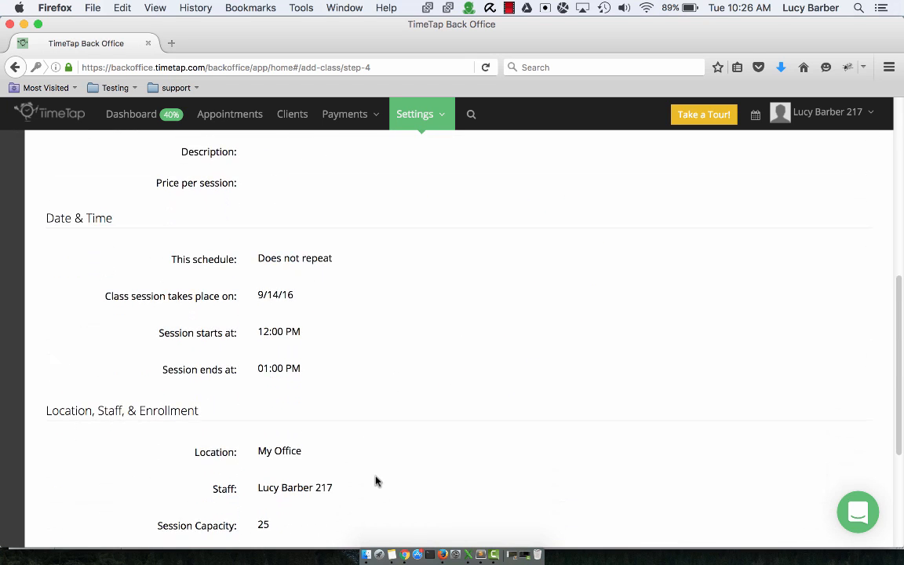
pyautogui.scroll(-2, 376, 482)
pyautogui.scroll(6, 379, 477)
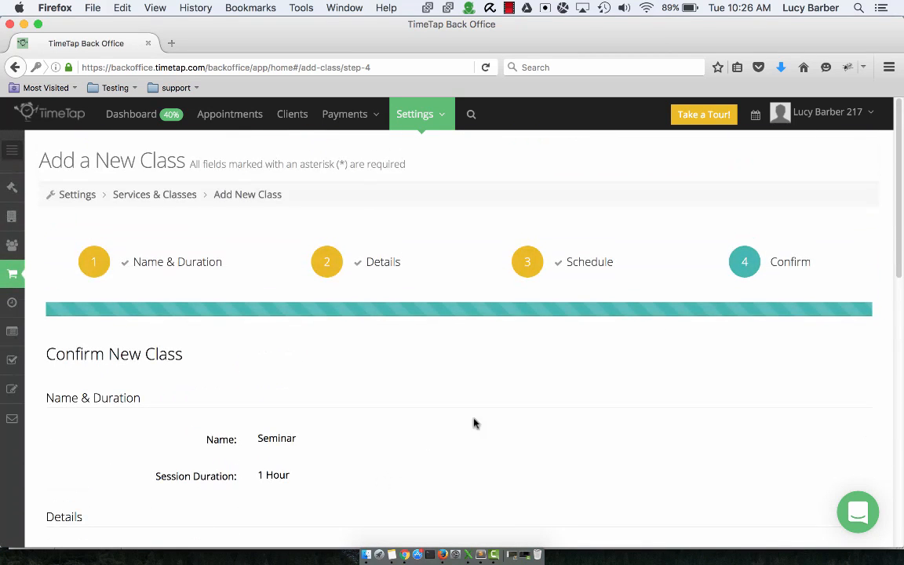
pyautogui.scroll(-6, 585, 311)
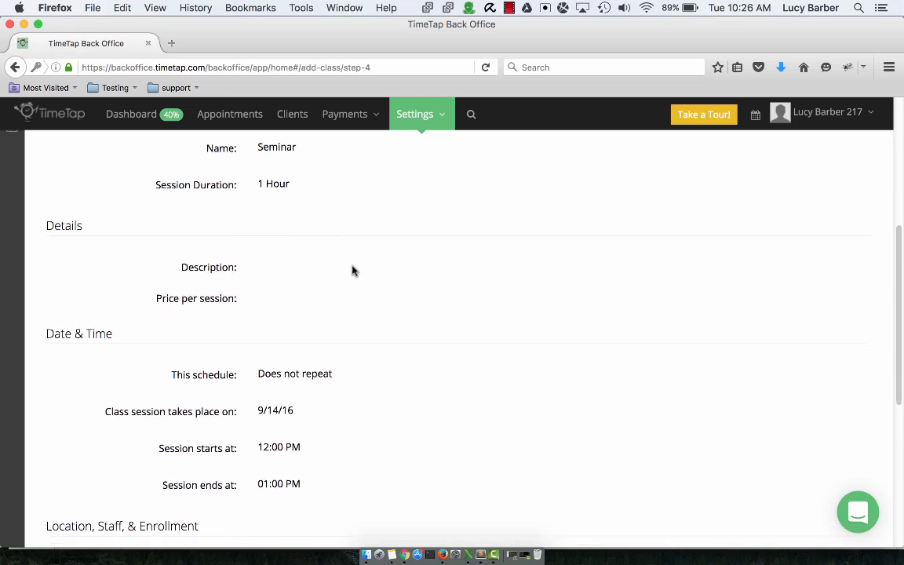
pyautogui.scroll(-5, 356, 275)
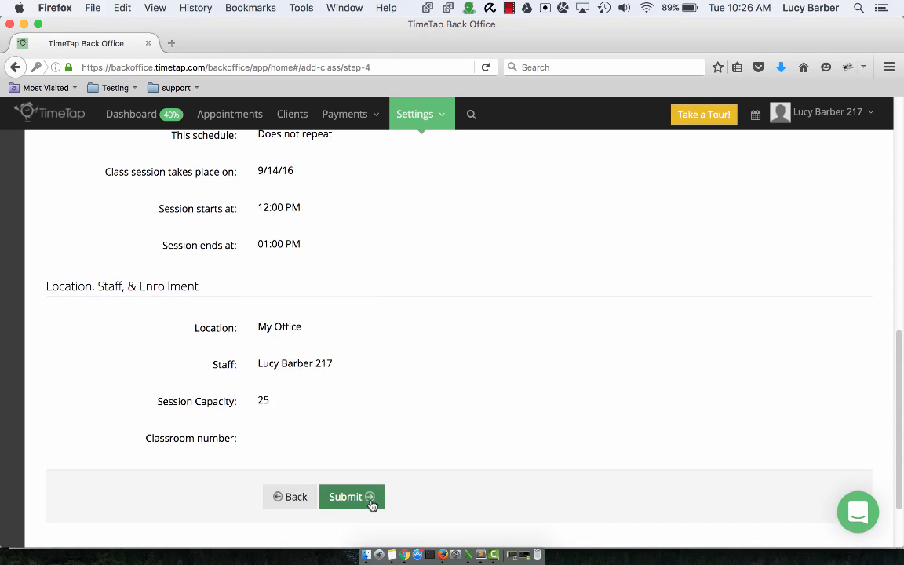
pyautogui.click(371, 504)
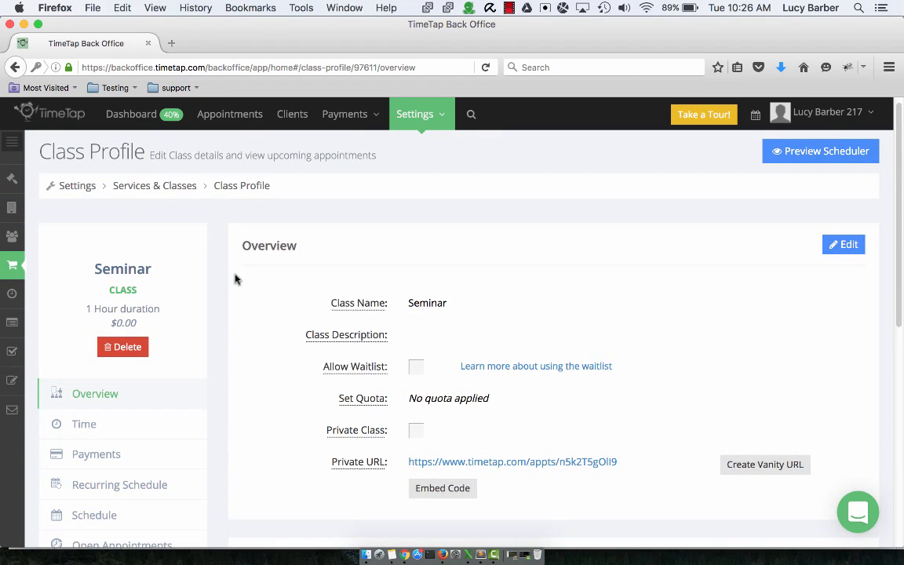
# - Check the Seminar class's individual session schedule and return to the services and classes list
pyautogui.click(148, 516)
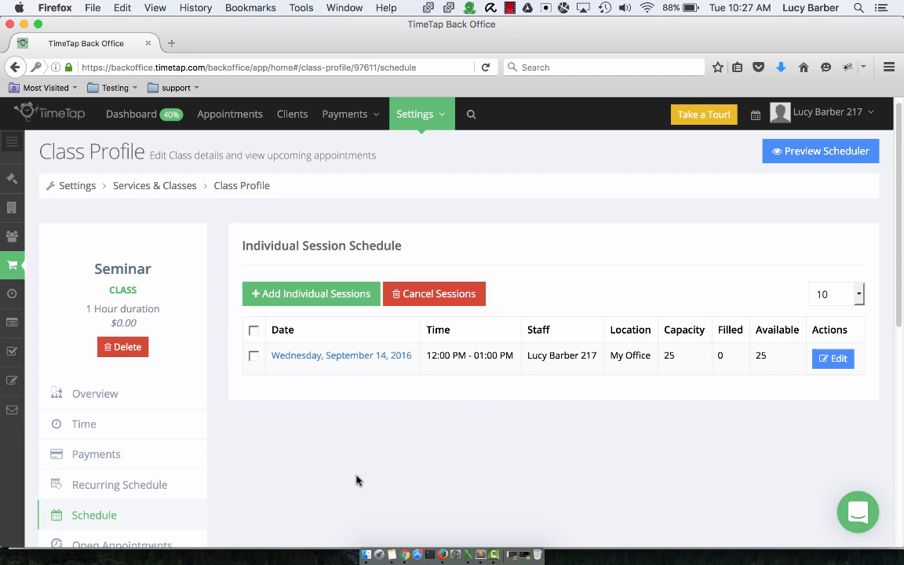
pyautogui.click(11, 269)
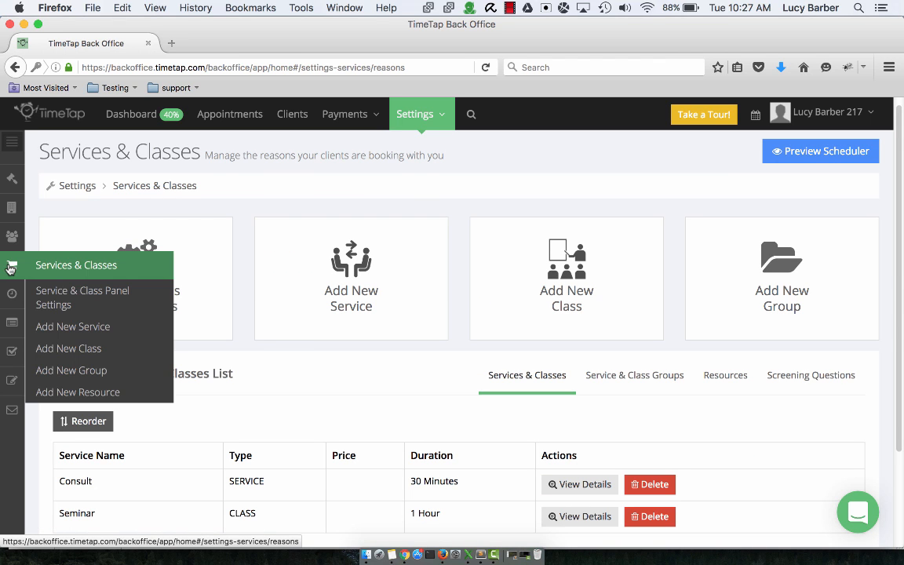
pyautogui.scroll(-1, 416, 407)
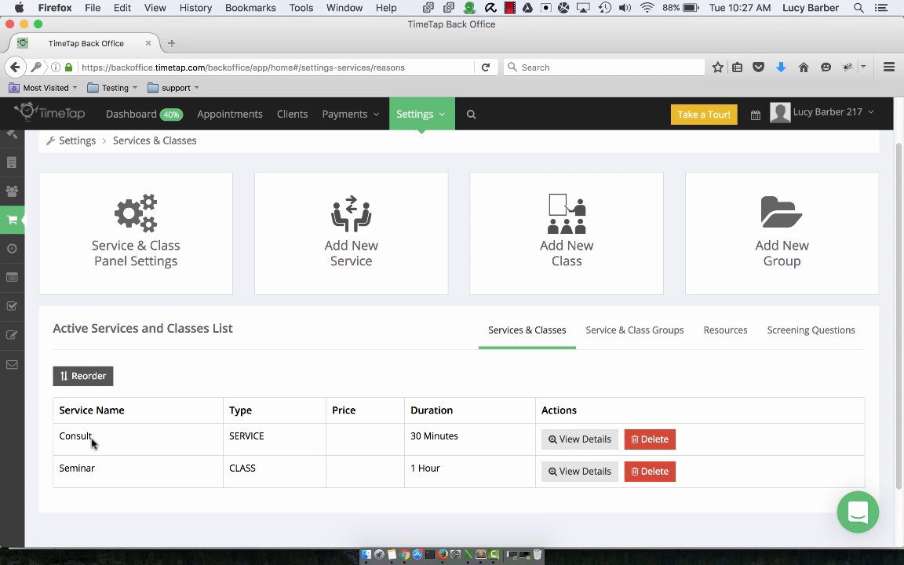
# - Start a new service named Follow Up Call with a duration of 30 minutes and continue to its details
pyautogui.click(353, 256)
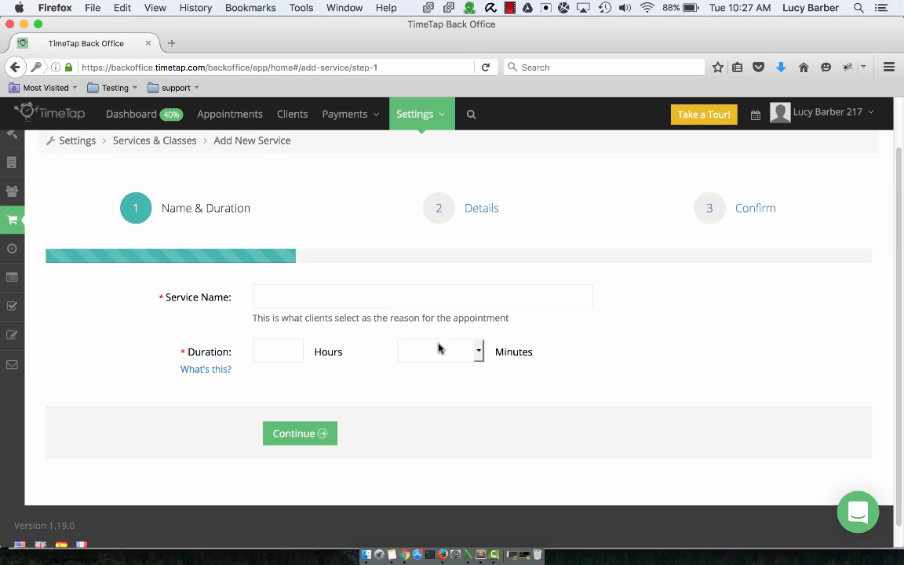
pyautogui.click(453, 299)
pyautogui.write('Fo')
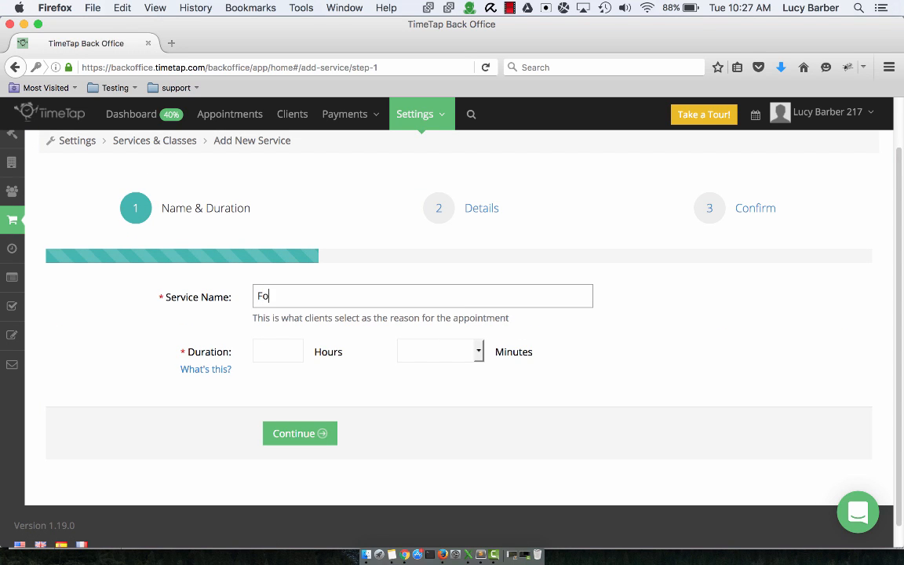
pyautogui.write('llow Up Call')
pyautogui.click(456, 353)
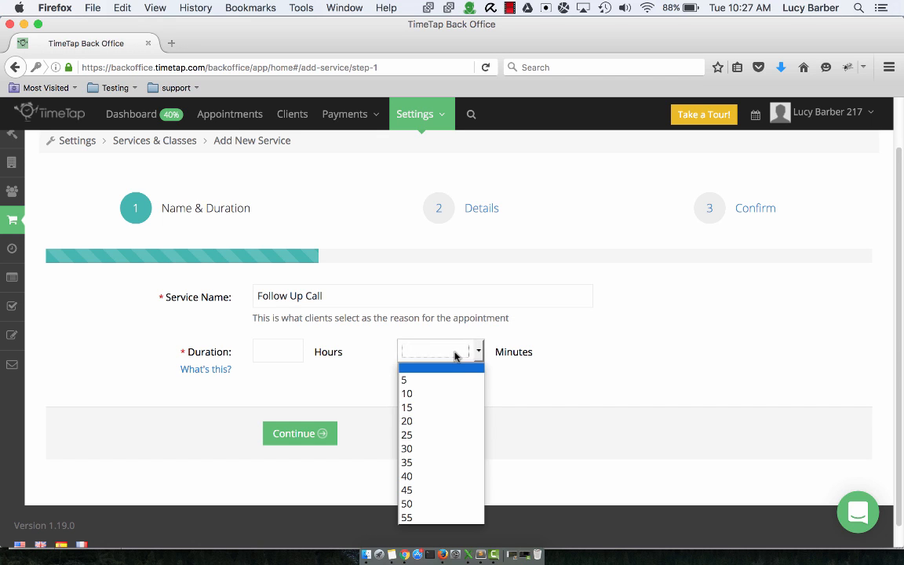
pyautogui.click(424, 448)
pyautogui.click(329, 433)
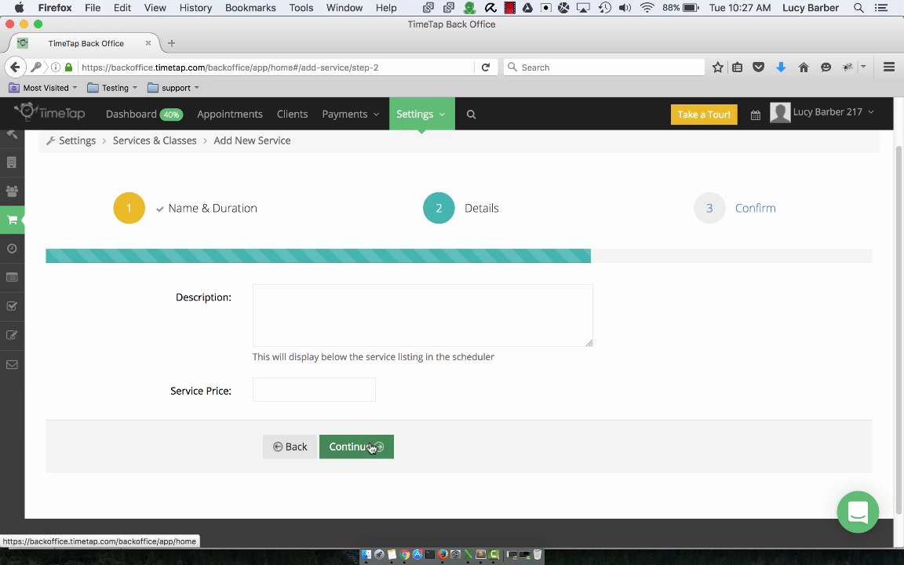
# - Leave the Follow Up Call service's description and price blank, review its name and duration, and submit the service
pyautogui.click(374, 448)
pyautogui.scroll(-1, 381, 421)
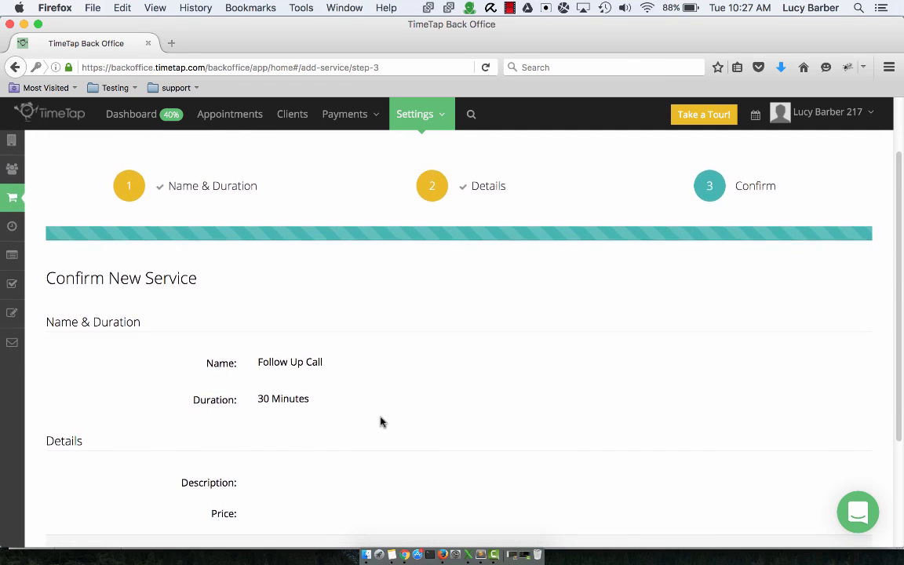
pyautogui.scroll(3, 381, 420)
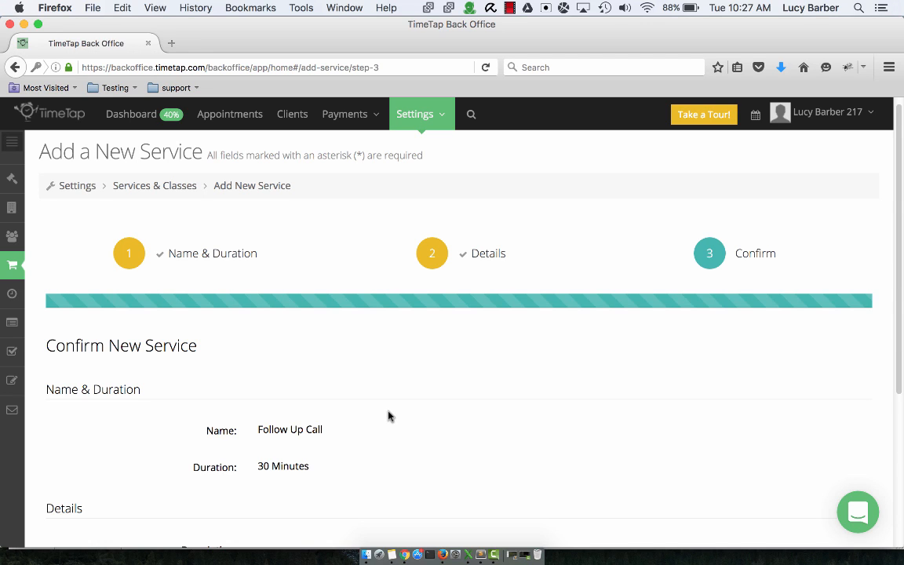
pyautogui.scroll(-4, 396, 414)
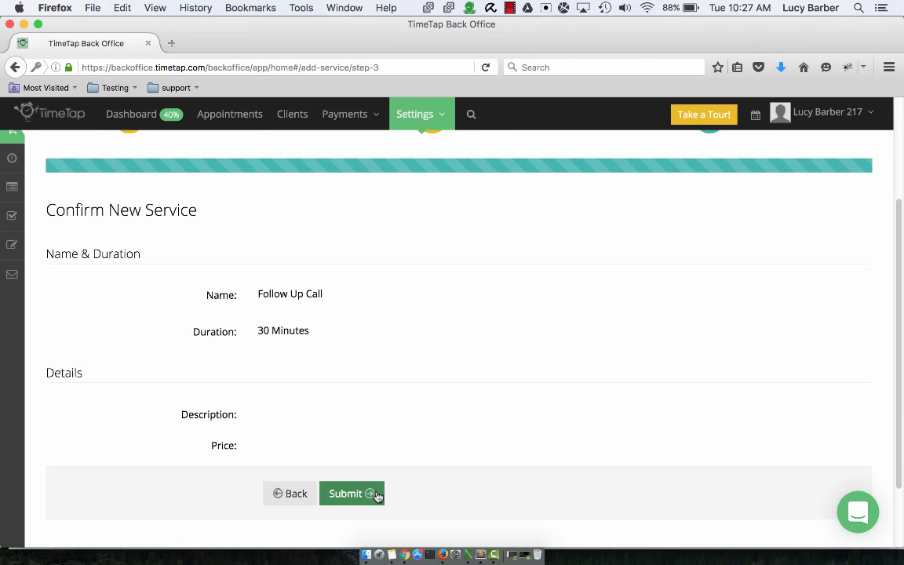
pyautogui.click(377, 495)
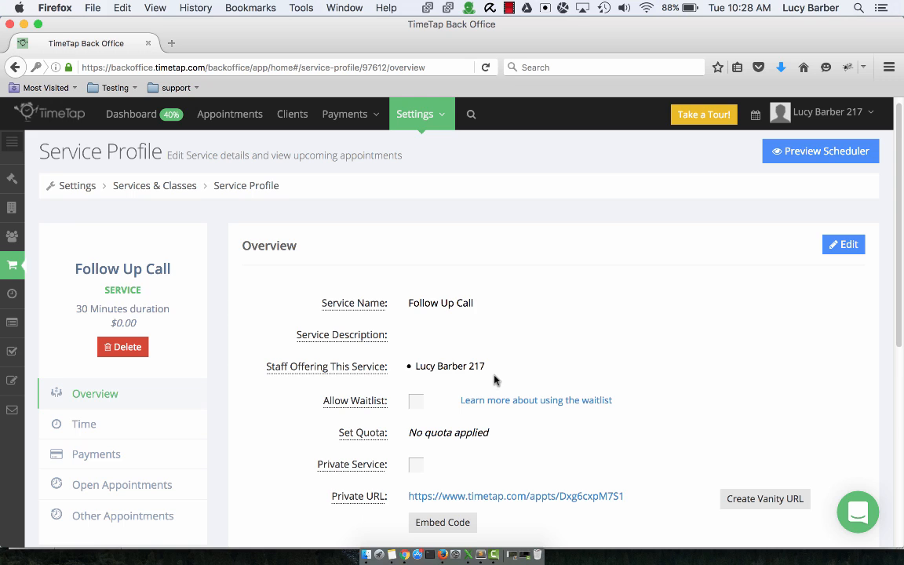
# - Open the account owner's staff profile and review the service availability hours for My Office
pyautogui.click(14, 237)
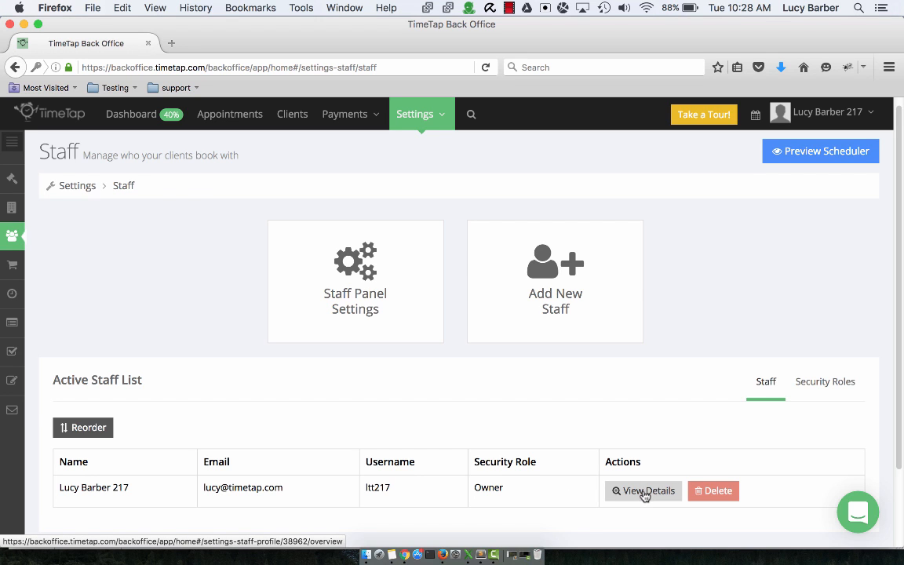
pyautogui.click(644, 492)
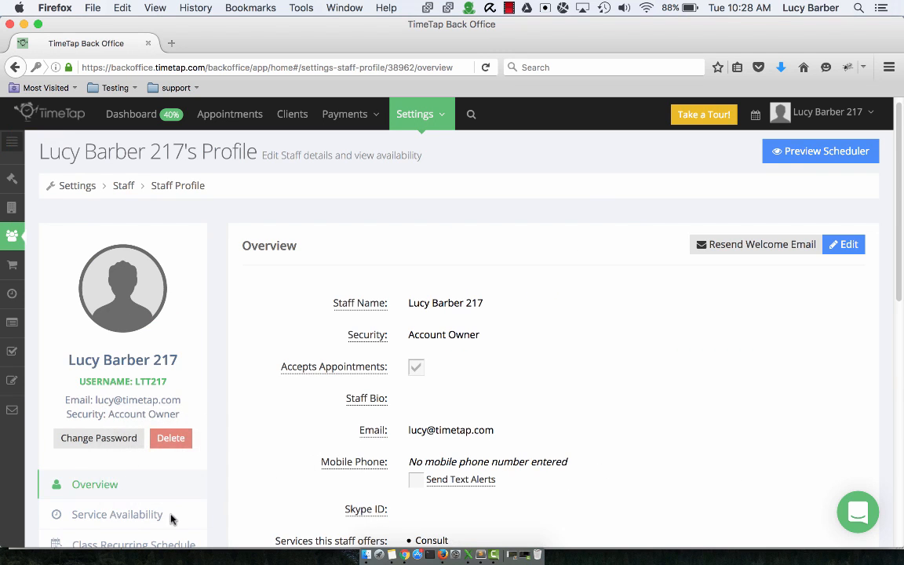
pyautogui.click(133, 516)
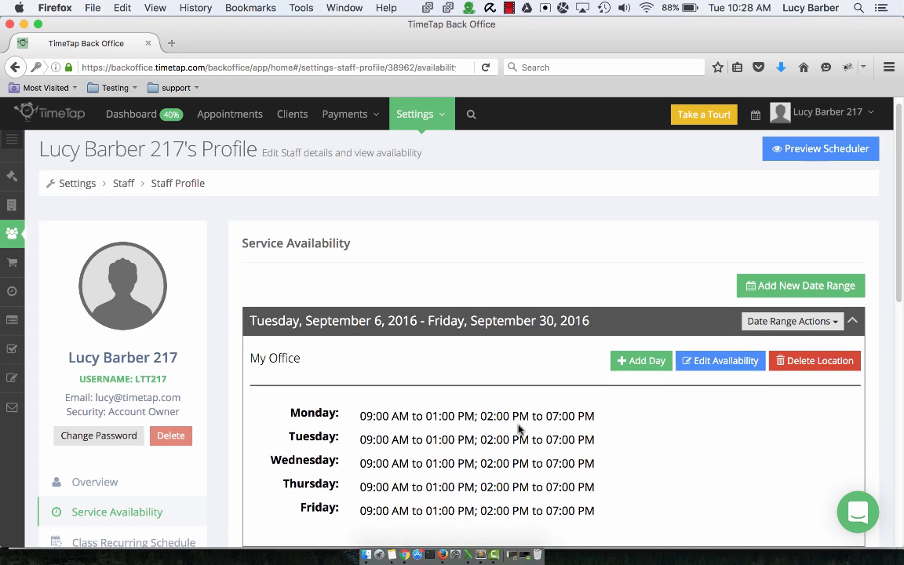
pyautogui.scroll(-2, 516, 427)
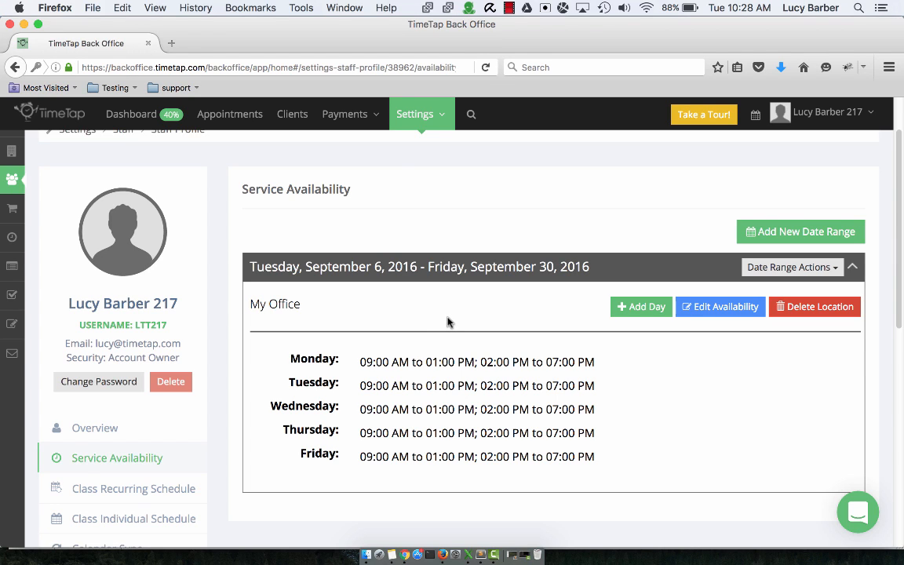
# - Return to the services and classes settings and review the list of active services and classes
pyautogui.click(414, 115)
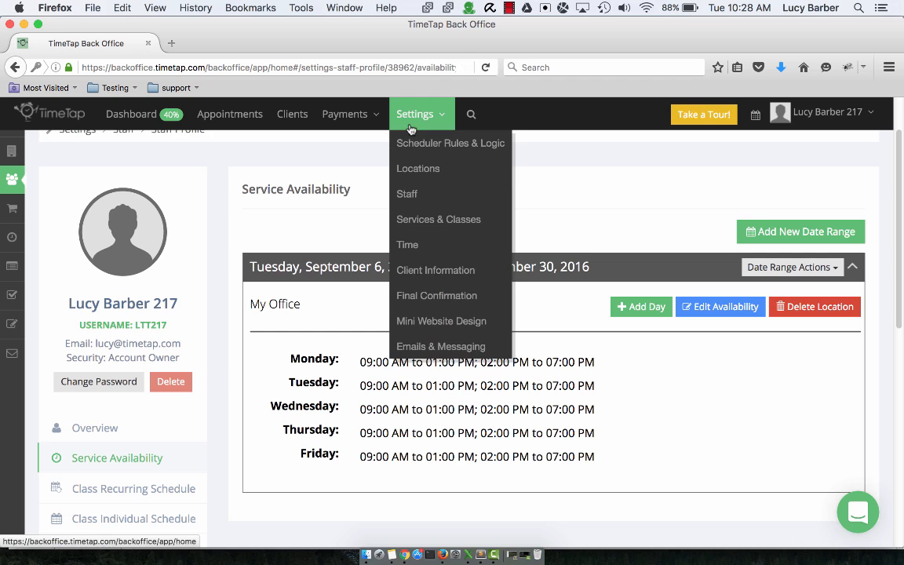
pyautogui.click(434, 217)
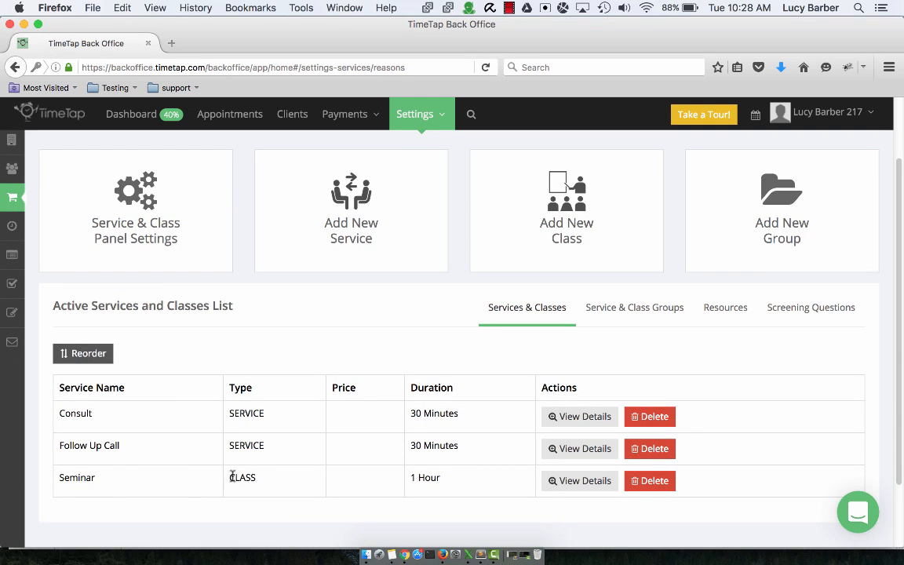
pyautogui.scroll(2, 244, 416)
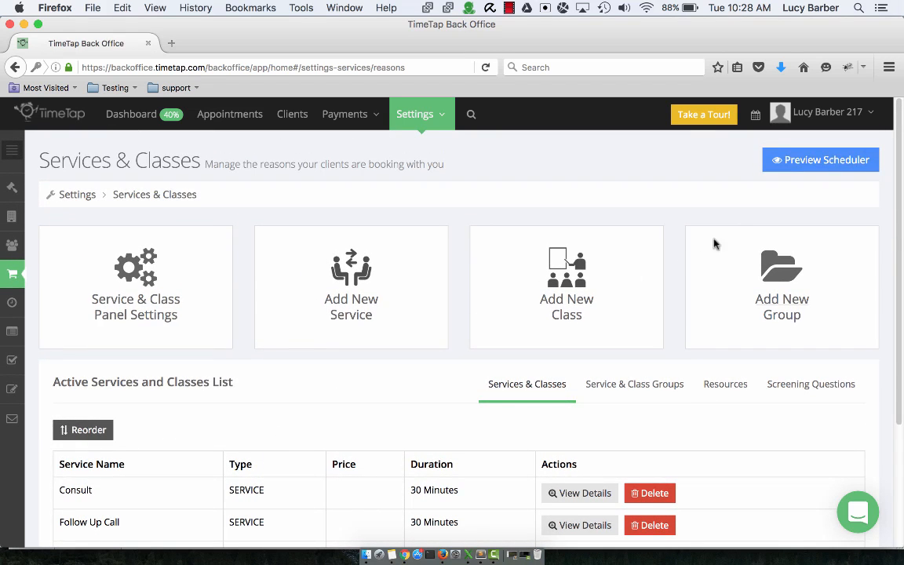
# - Preview the client scheduler and advance past the welcome and staff pages to view the bookable services
pyautogui.click(790, 161)
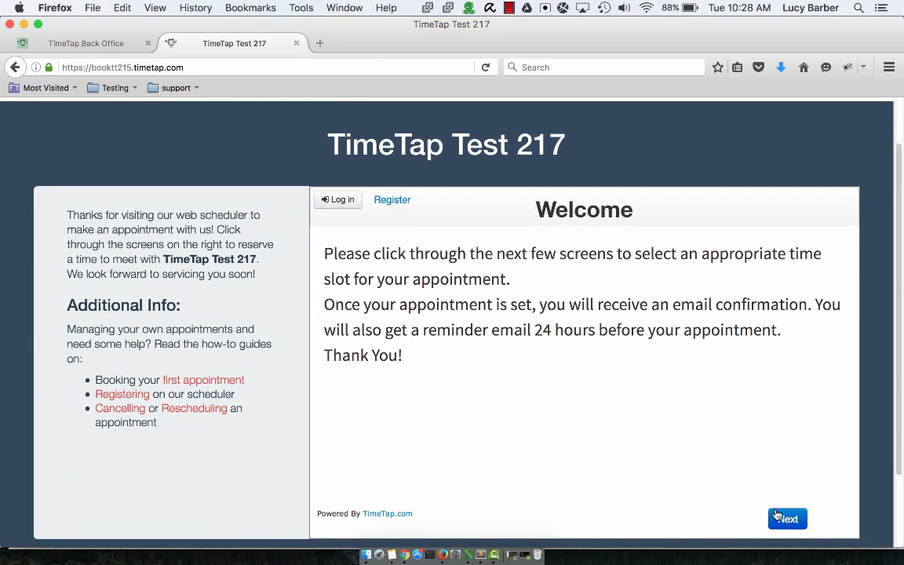
pyautogui.click(781, 519)
pyautogui.click(735, 521)
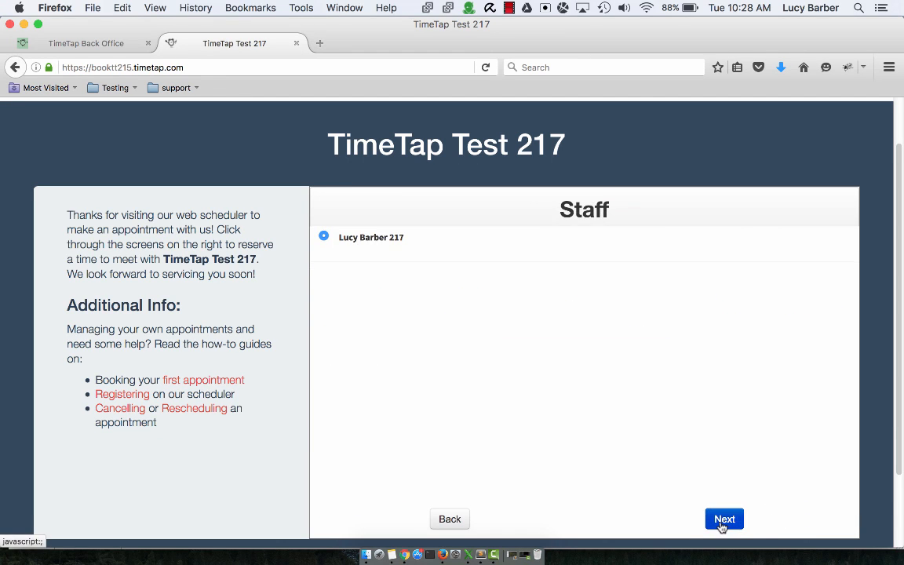
pyautogui.click(722, 525)
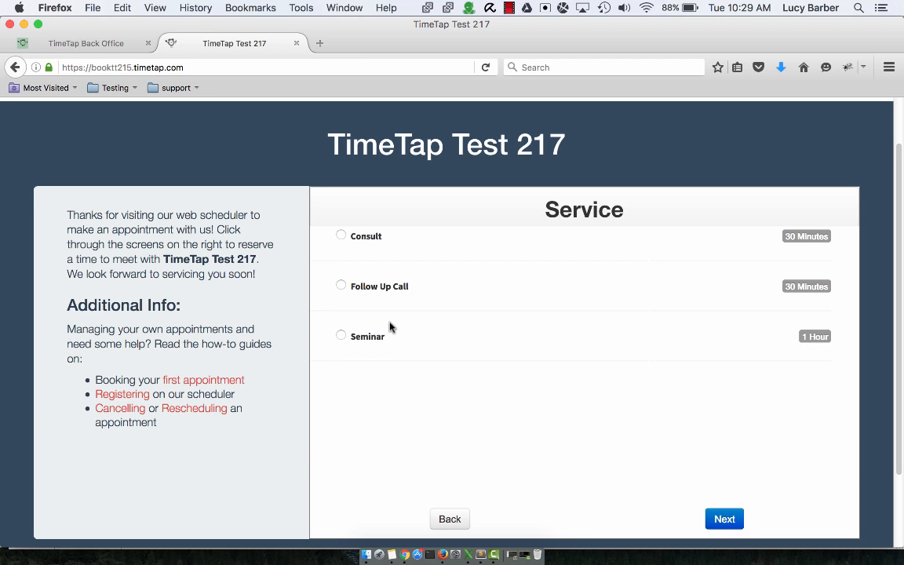
# - Return to the TimeTap back office and open the details of the Consult service
pyautogui.click(98, 44)
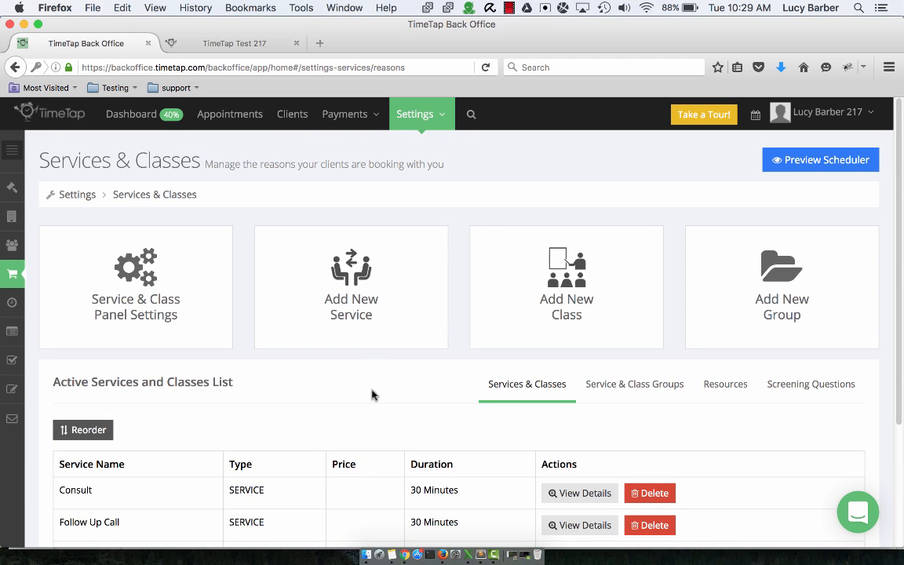
pyautogui.scroll(-3, 369, 389)
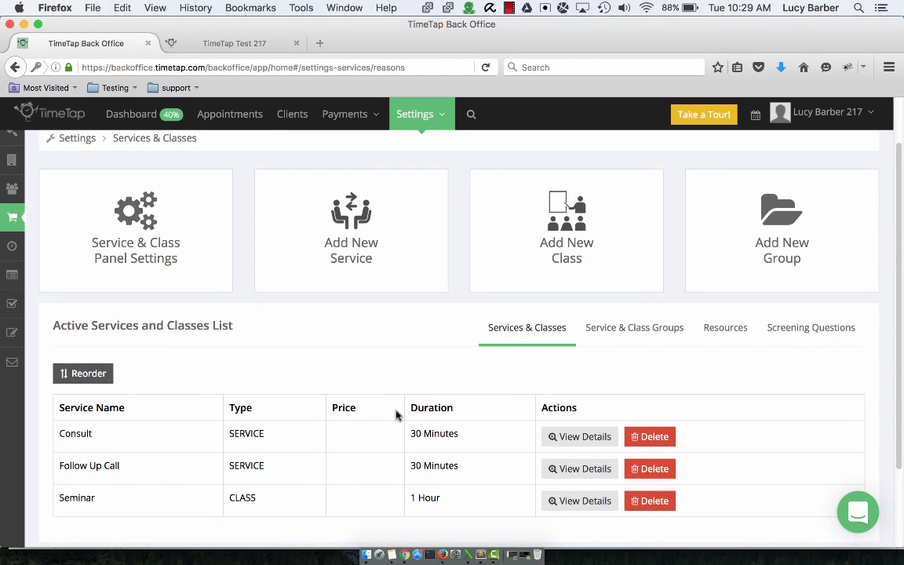
pyautogui.scroll(-2, 396, 413)
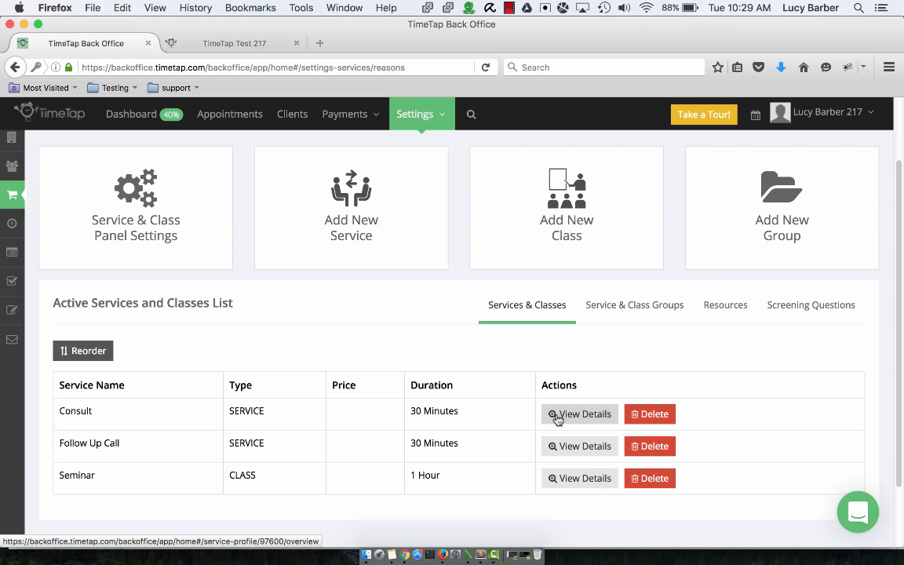
pyautogui.click(556, 419)
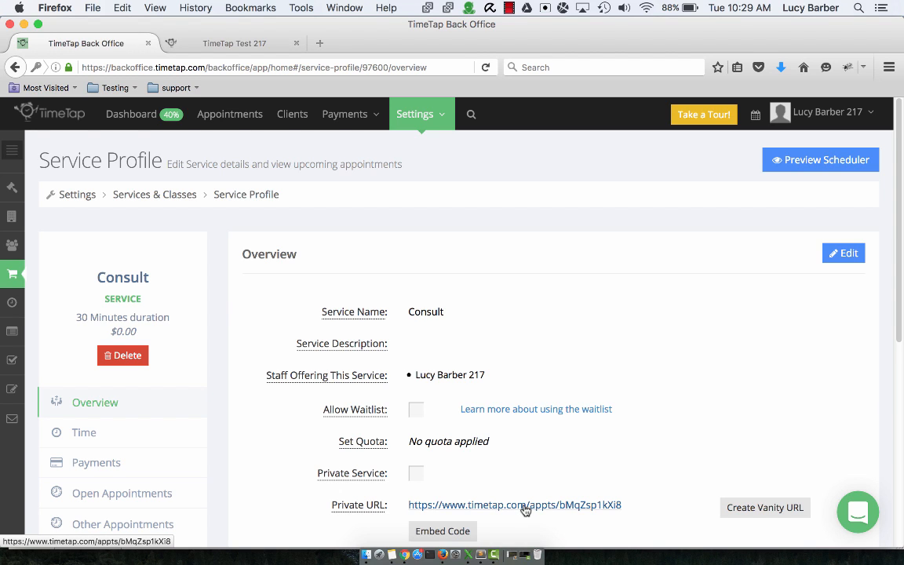
# - Open the Consult service's private URL and advance through the scheduler to its service selection page
pyautogui.click(446, 509)
pyautogui.scroll(-1, 577, 404)
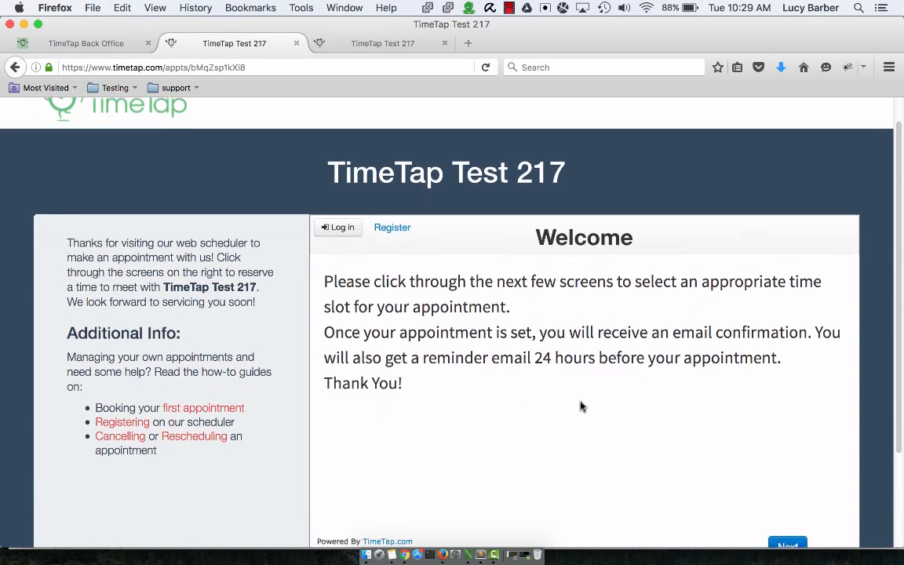
pyautogui.click(777, 541)
pyautogui.click(729, 543)
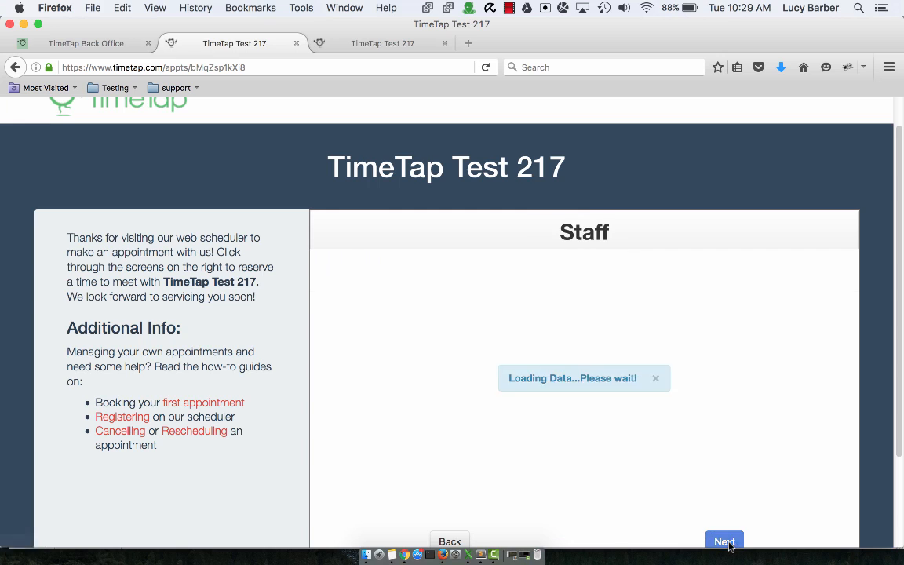
pyautogui.click(726, 542)
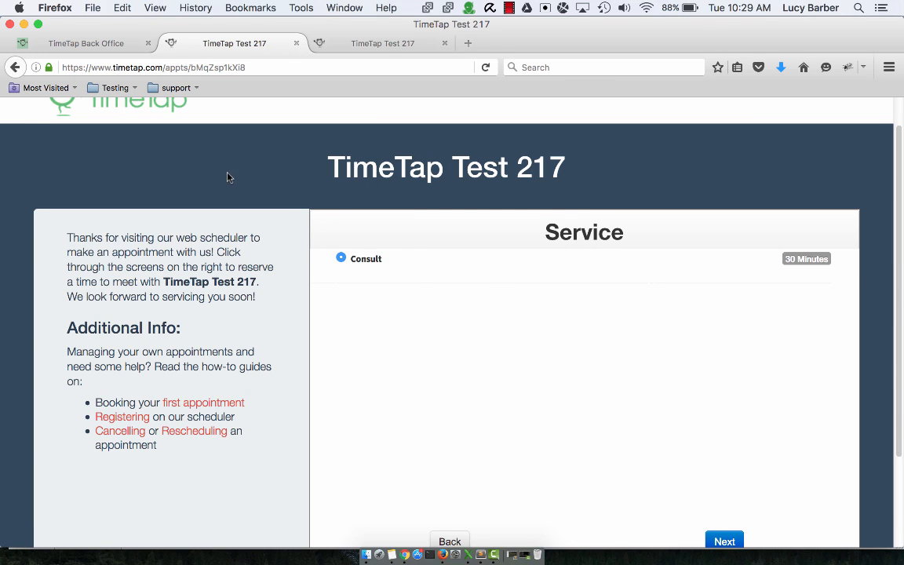
# - Switch back to the TimeTap back office and review the Consult service's time settings
pyautogui.click(89, 44)
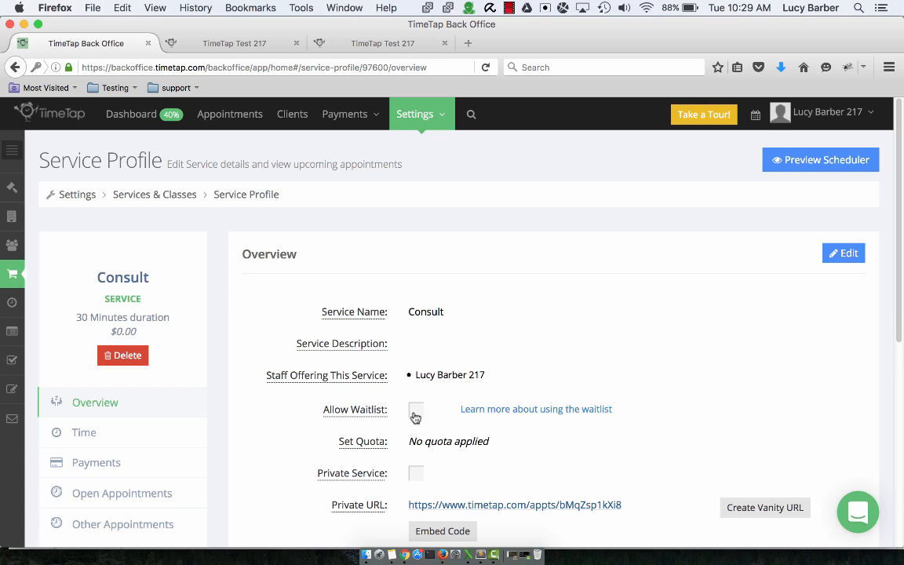
pyautogui.click(162, 439)
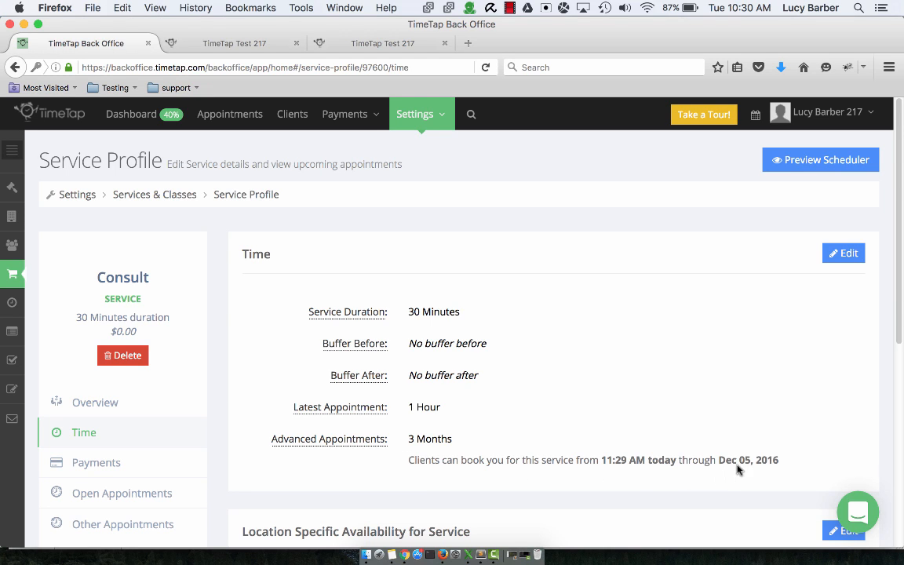
# - Open the Seminar class's profile from the services and classes list and review its time settings
pyautogui.click(11, 277)
pyautogui.scroll(-2, 628, 447)
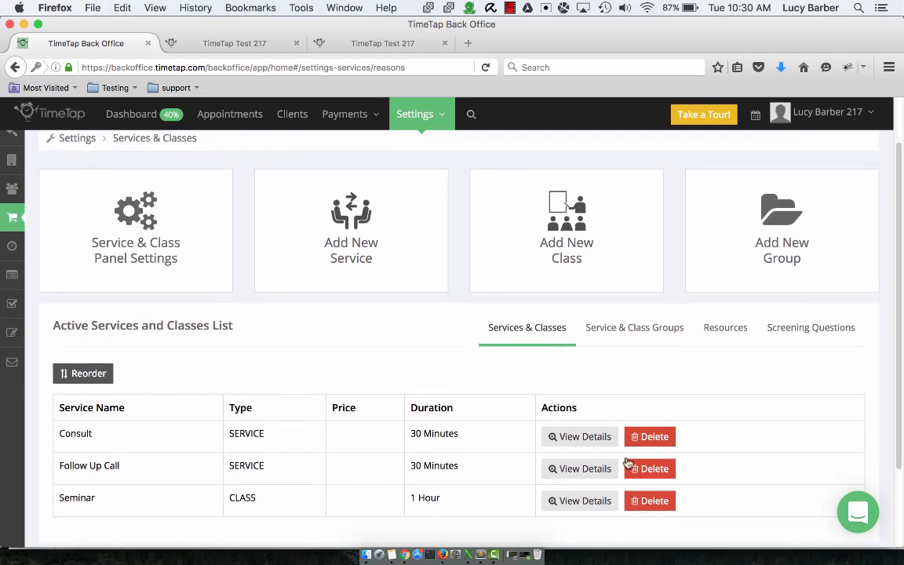
pyautogui.click(601, 503)
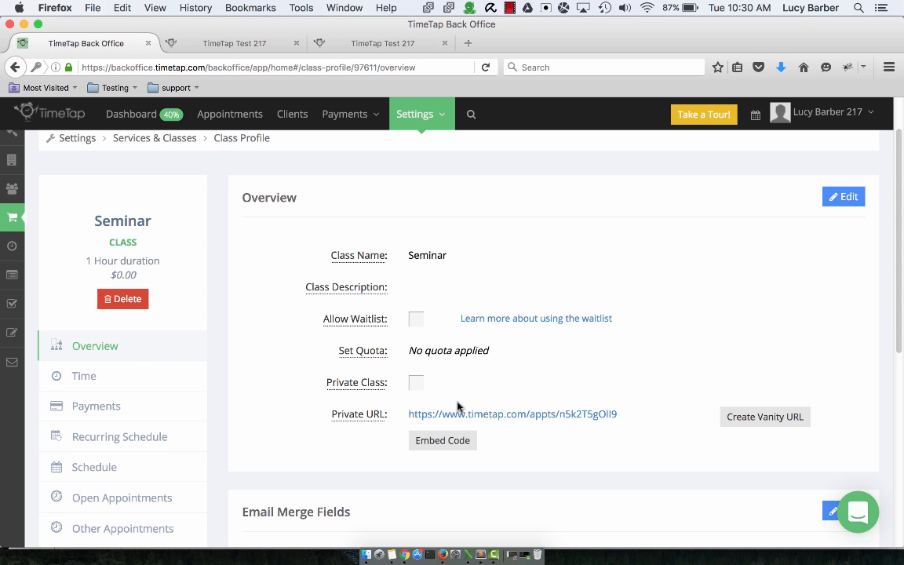
pyautogui.click(140, 384)
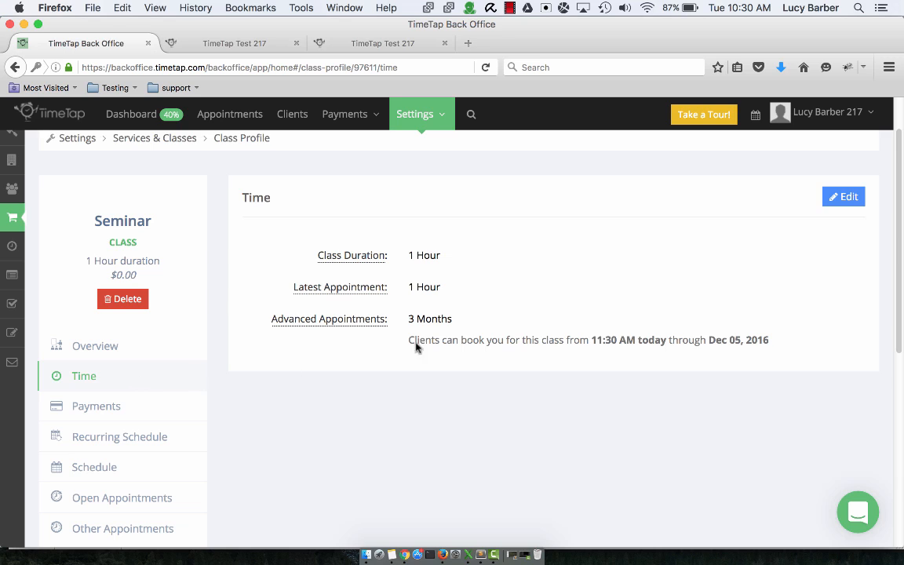